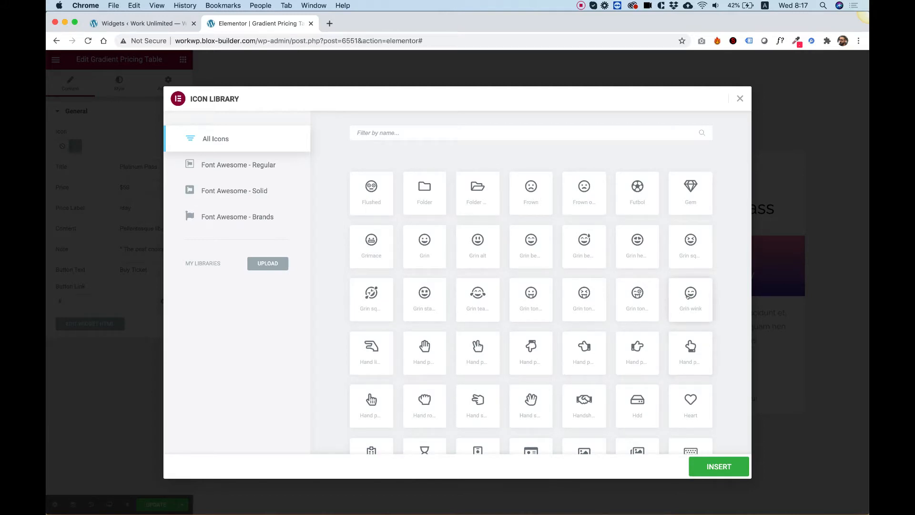
# Step: Replace the first pricing table's icon with the Grin wink icon from the icon library
pyautogui.click(690, 297)
pyautogui.click(718, 466)
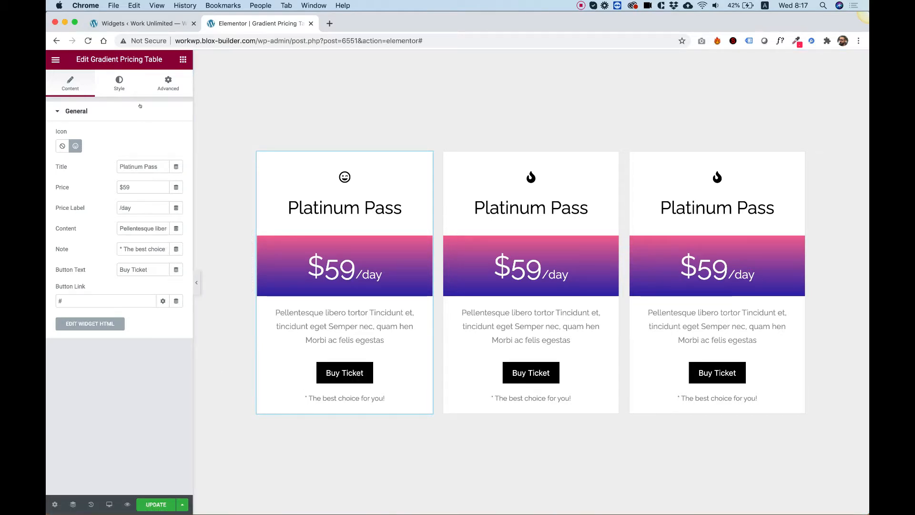
# Step: Give the first pricing table a solid border with a width of 2 on all sides and the color #000000
pyautogui.click(119, 80)
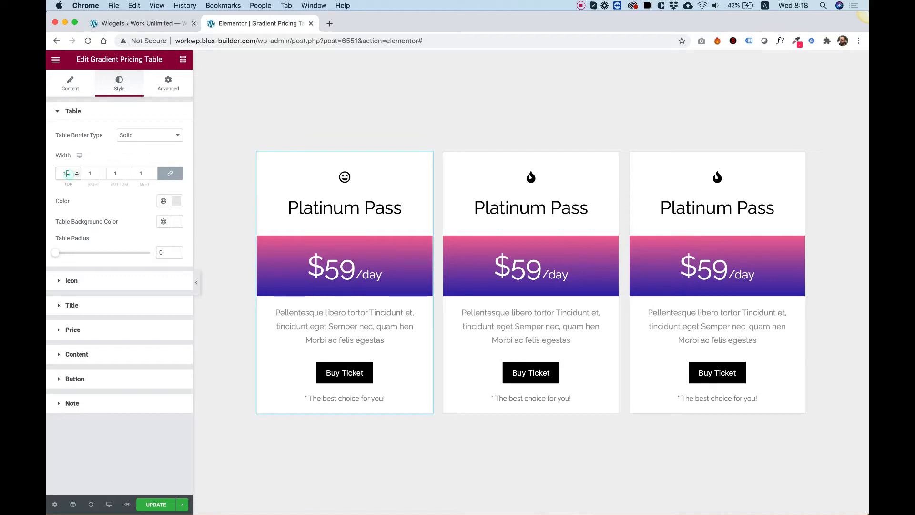
pyautogui.write('2')
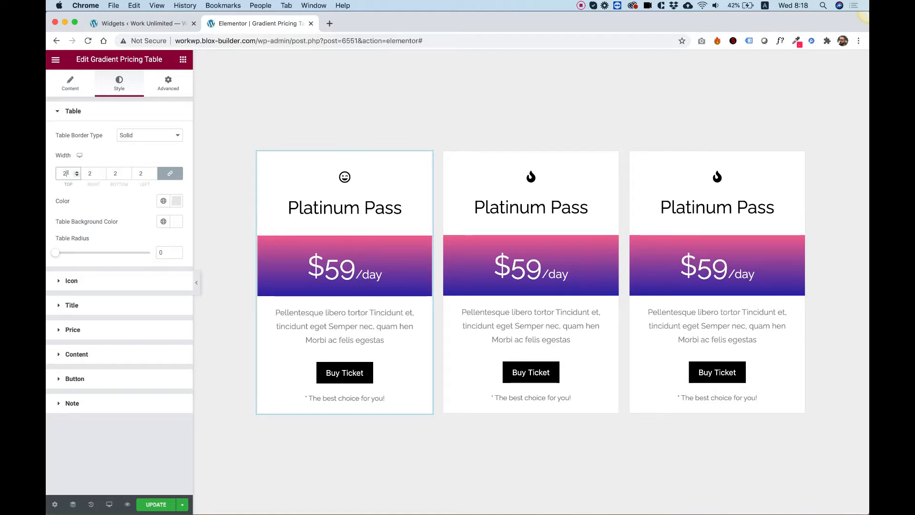
pyautogui.click(176, 201)
pyautogui.moveTo(104, 280); pyautogui.dragTo(55, 323)
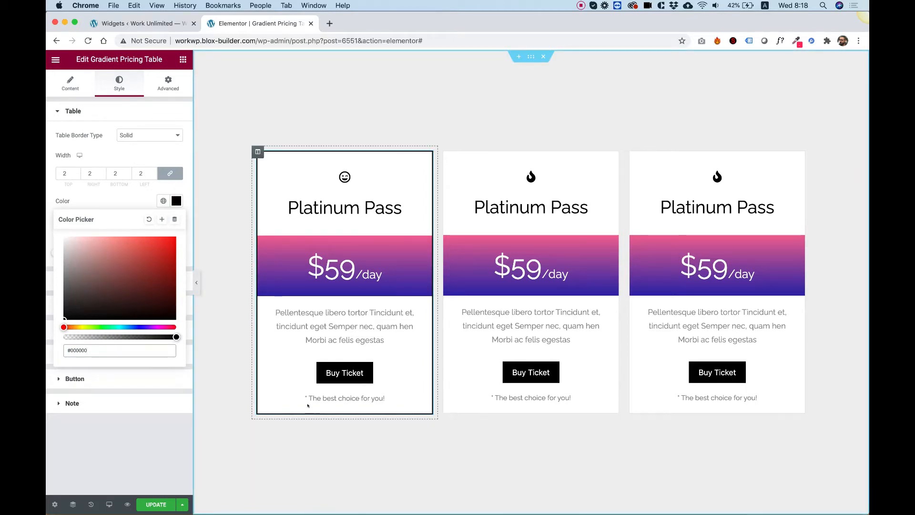
pyautogui.click(114, 150)
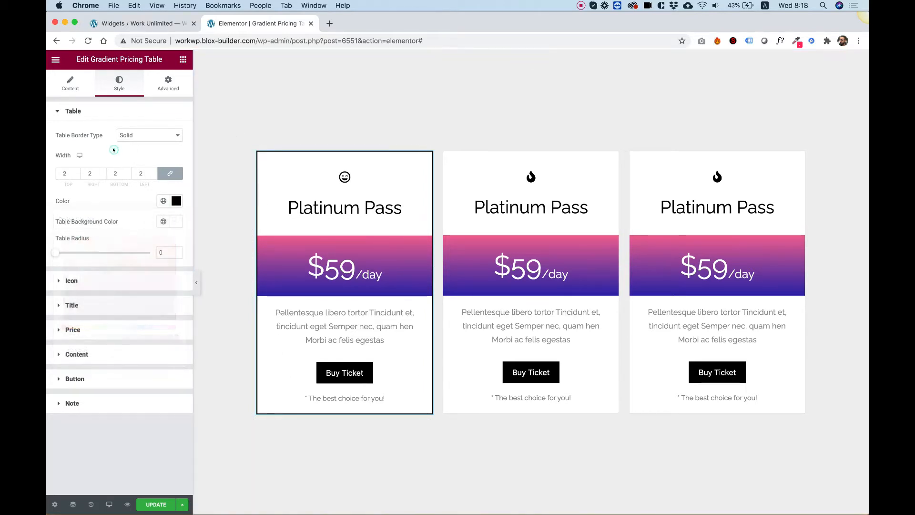
# Step: Set the table background color to white (#FFFFFF) and increase the table radius to round its corners
pyautogui.click(176, 221)
pyautogui.moveTo(134, 253); pyautogui.dragTo(58, 256)
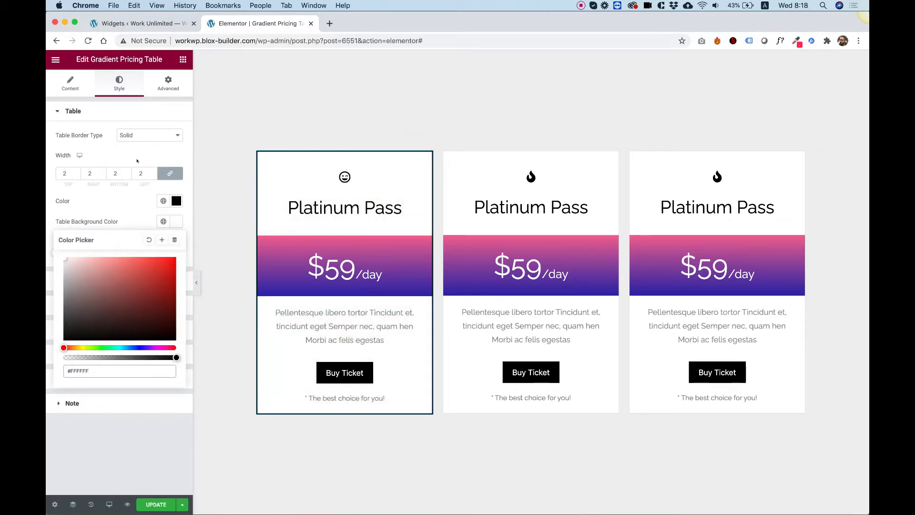
pyautogui.click(112, 204)
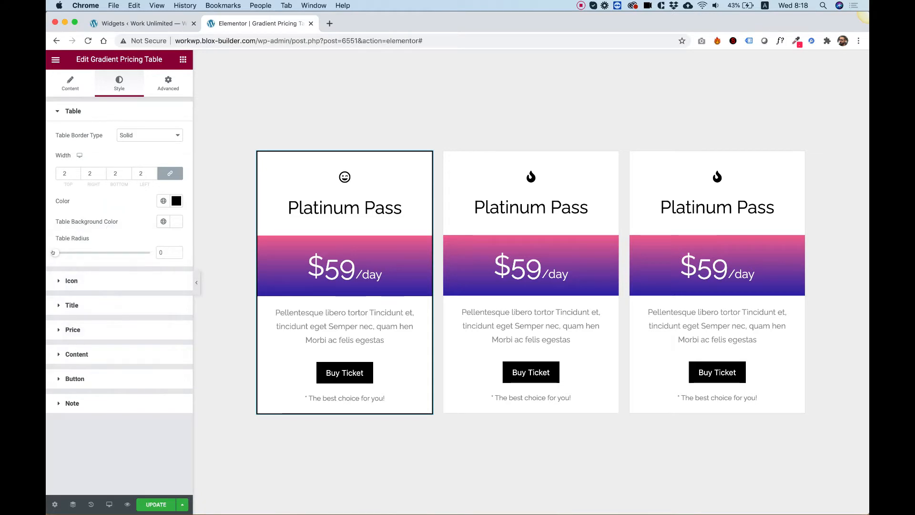
pyautogui.moveTo(54, 253); pyautogui.dragTo(72, 252)
# Step: Set the icon size to 42 and the icon color to magenta #FF00DC
pyautogui.click(78, 281)
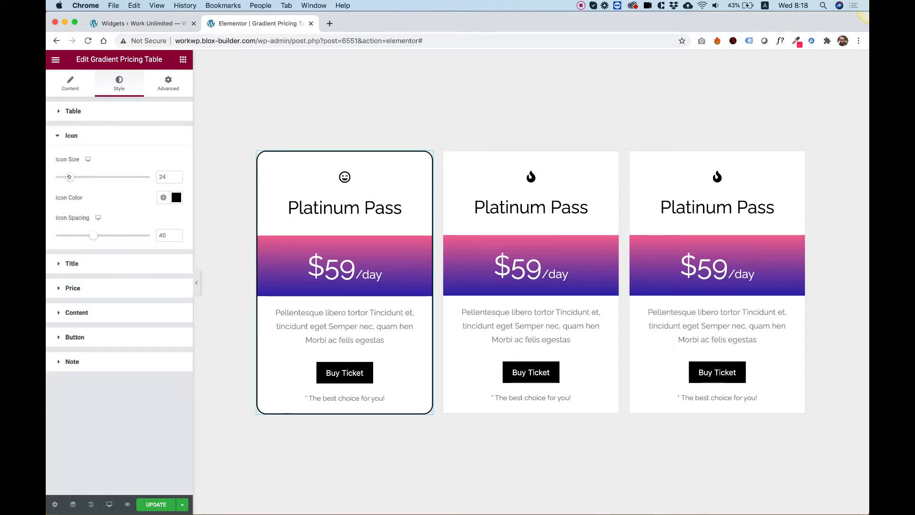
pyautogui.moveTo(69, 177); pyautogui.dragTo(87, 178)
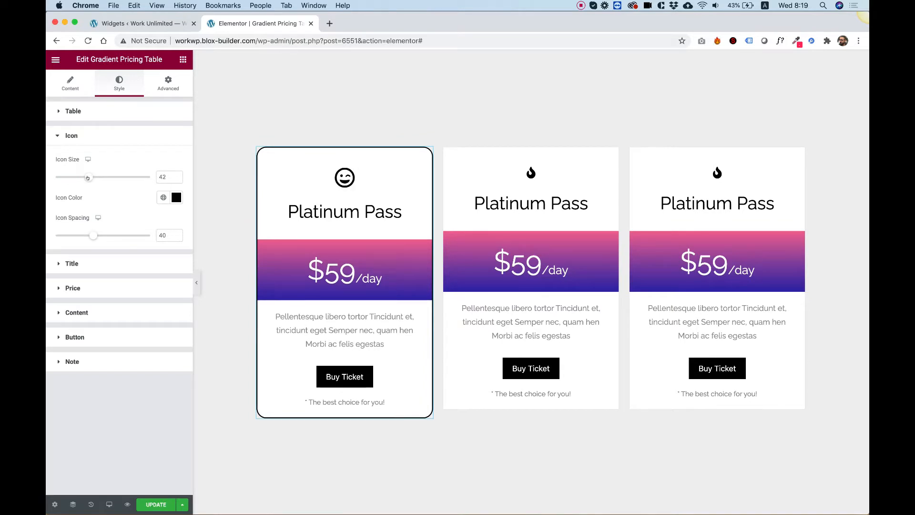
pyautogui.click(177, 197)
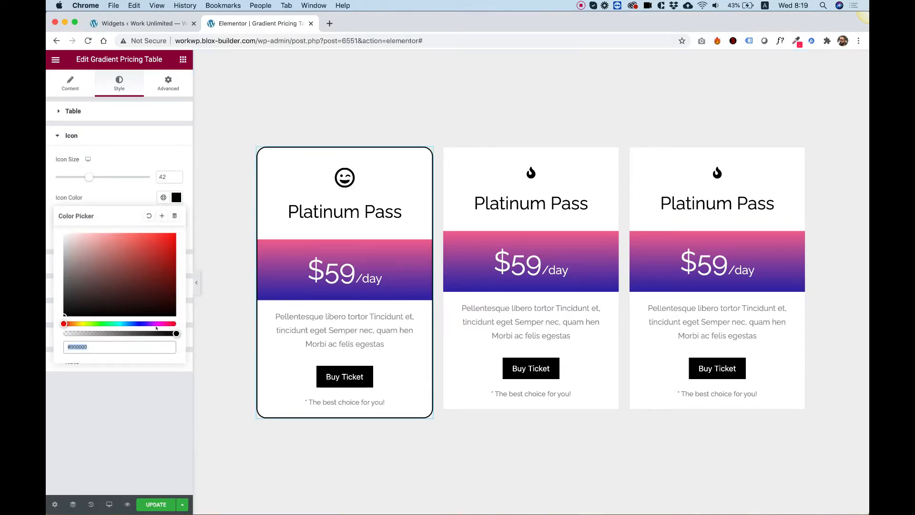
pyautogui.click(152, 323)
pyautogui.moveTo(151, 323); pyautogui.dragTo(160, 323)
pyautogui.click(159, 251)
pyautogui.moveTo(166, 235); pyautogui.dragTo(174, 234)
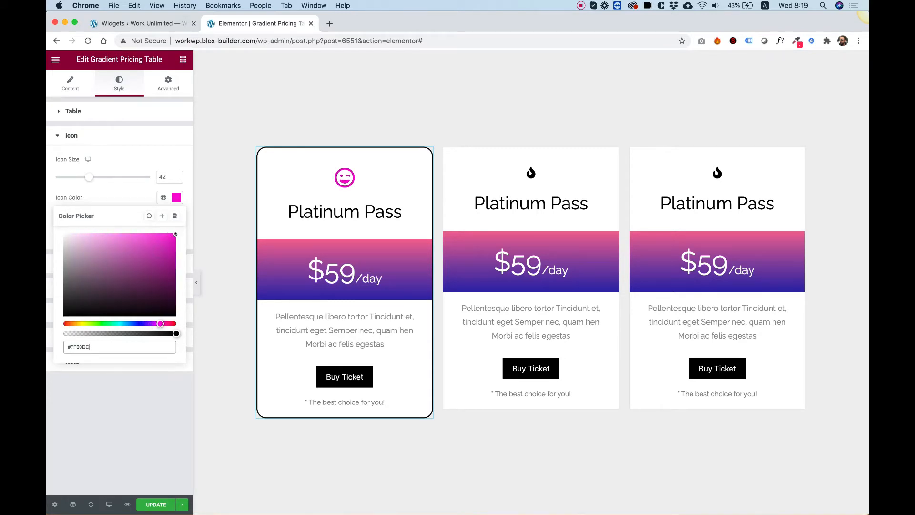
pyautogui.click(132, 197)
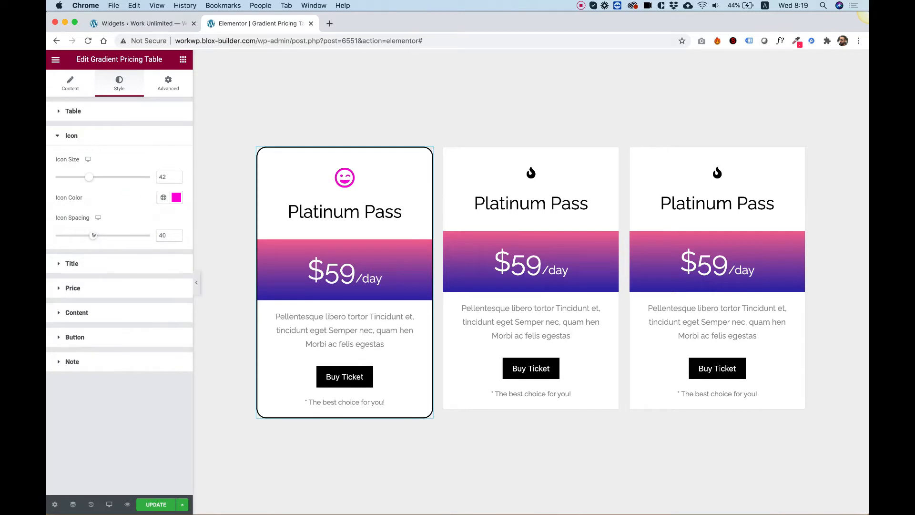
# Step: Adjust the icon spacing slightly and open the title style settings
pyautogui.moveTo(93, 235); pyautogui.dragTo(95, 239)
pyautogui.click(74, 265)
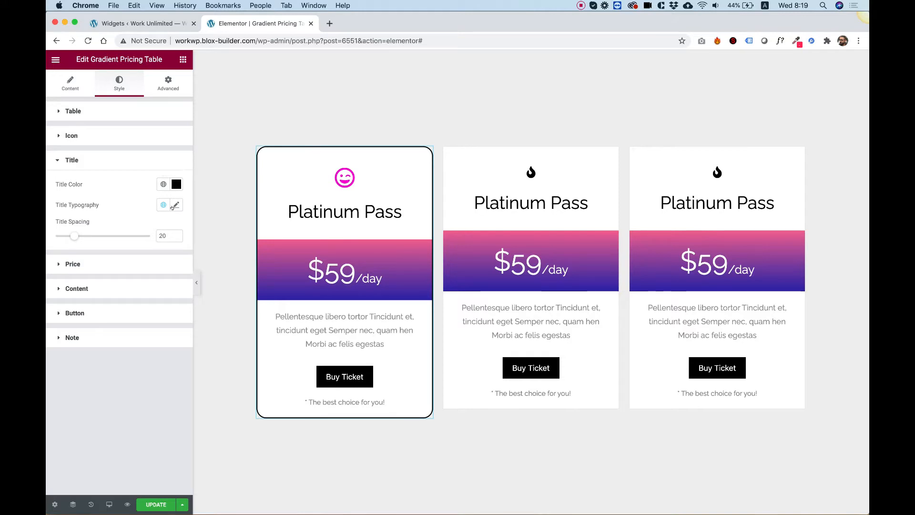
# Step: Set the price padding to 40 px on all four sides
pyautogui.click(81, 263)
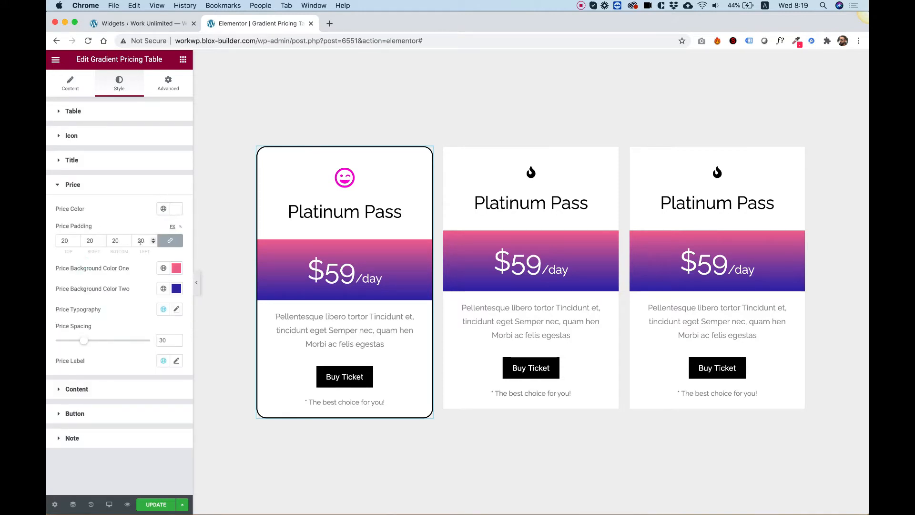
pyautogui.click(66, 241)
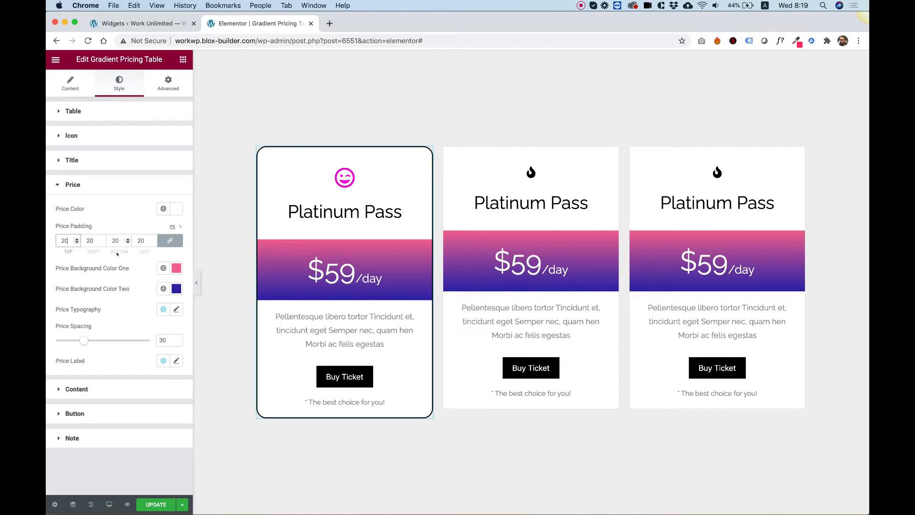
pyautogui.press('Up')
pyautogui.press('Up')
pyautogui.press('Up')
pyautogui.press('Up')
pyautogui.press('Up')
pyautogui.press('Up')
pyautogui.press('Up')
pyautogui.press('Up')
pyautogui.press('Up')
pyautogui.press('Up')
pyautogui.press('Up')
pyautogui.press('Up')
pyautogui.press('Up')
pyautogui.press('Up')
pyautogui.press('Up')
pyautogui.press('Up')
pyautogui.press('Up')
pyautogui.press('Up')
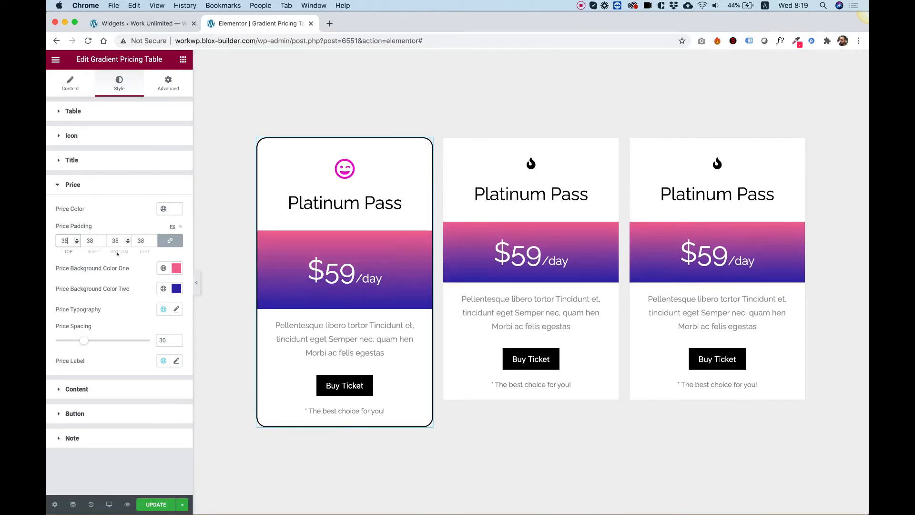
pyautogui.press('Up')
pyautogui.press('Up')
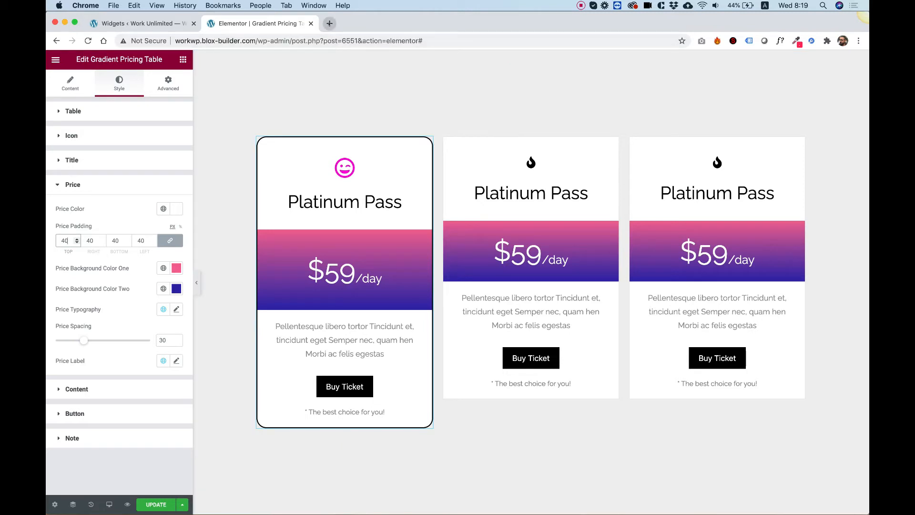
# Step: Search the web for "gradient ui" in a new browser tab and open the uiGradients site
pyautogui.click(330, 23)
pyautogui.write('gr')
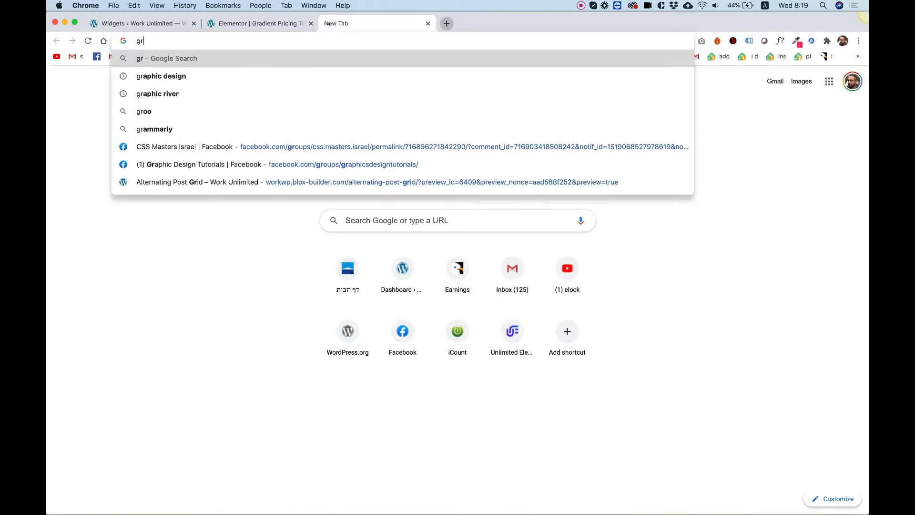
pyautogui.write('adient ui')
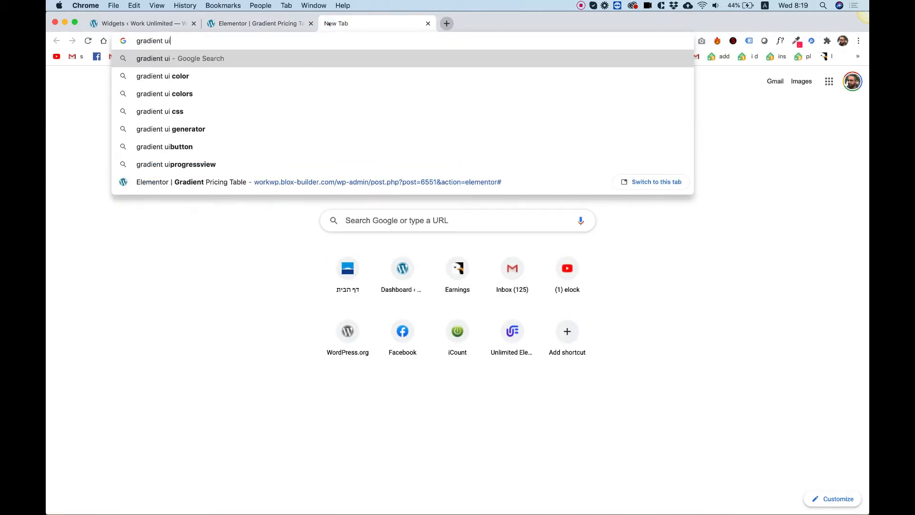
pyautogui.press('Return')
pyautogui.click(731, 151)
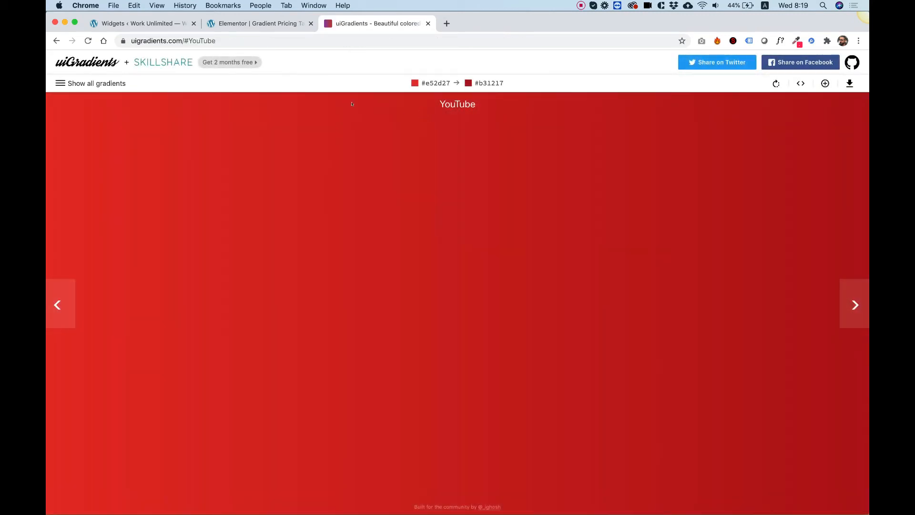
# Step: Browse all gradients on uiGradients and open the red-to-purple Mello gradient
pyautogui.click(61, 84)
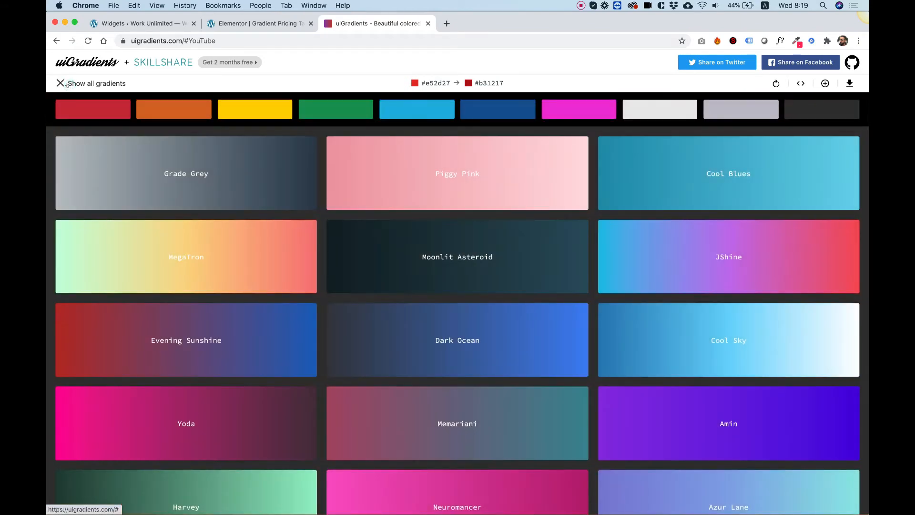
pyautogui.scroll(-15, 491, 225)
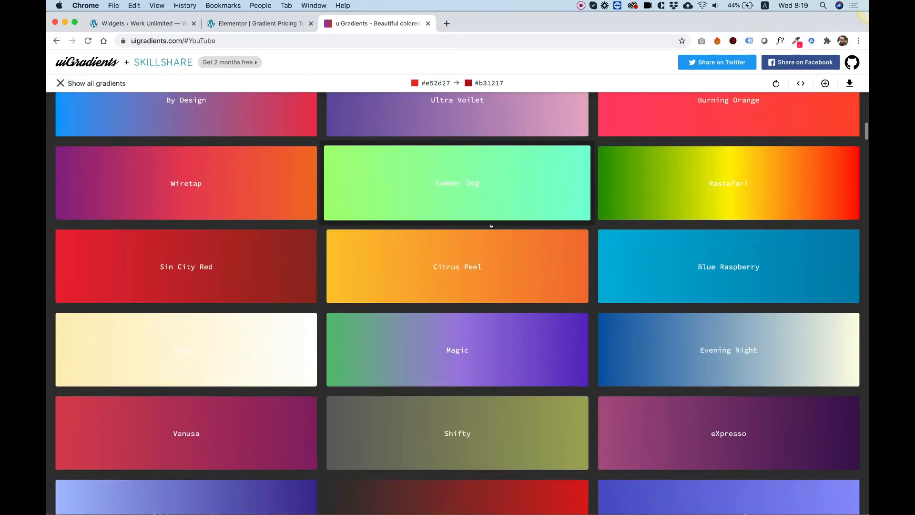
pyautogui.scroll(-10, 491, 225)
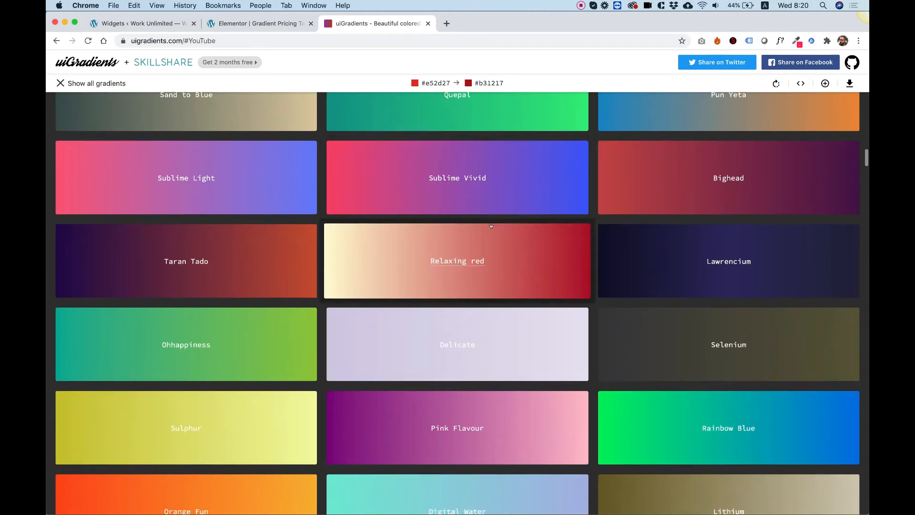
pyautogui.scroll(-10, 491, 226)
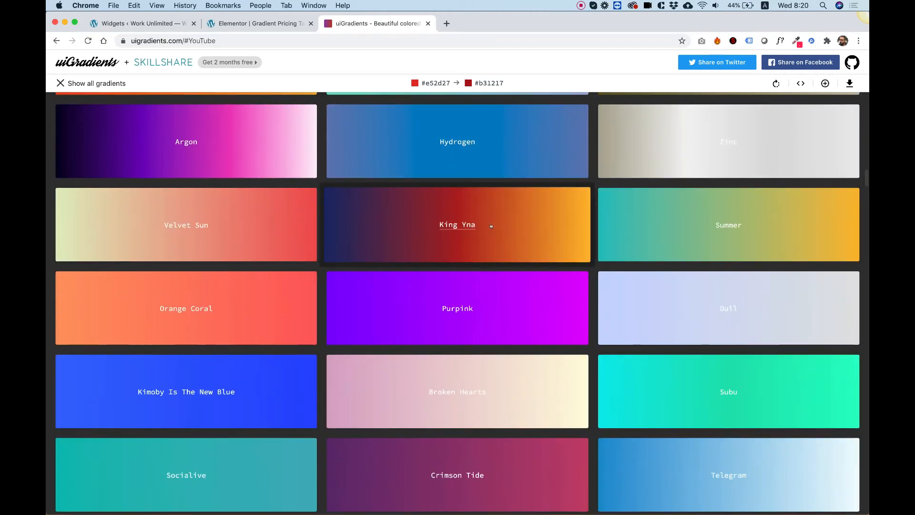
pyautogui.scroll(-8, 491, 226)
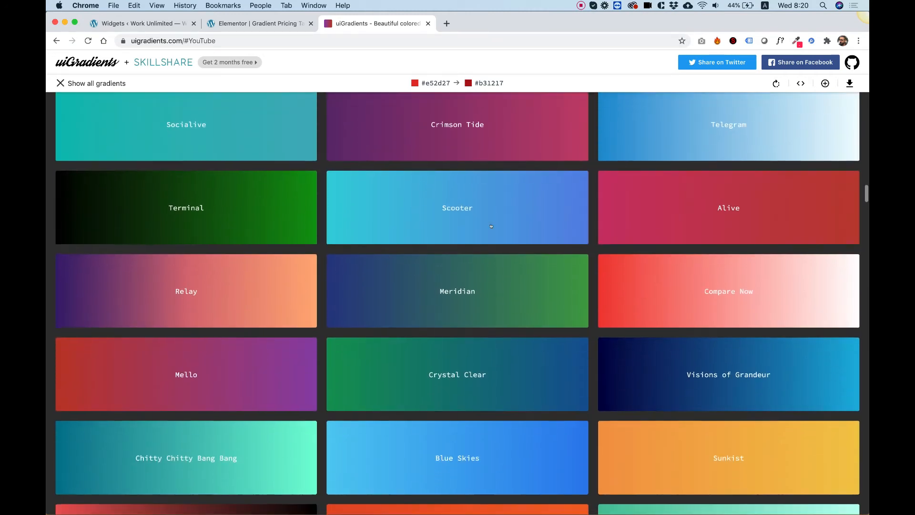
pyautogui.scroll(-5, 286, 224)
pyautogui.scroll(2, 234, 229)
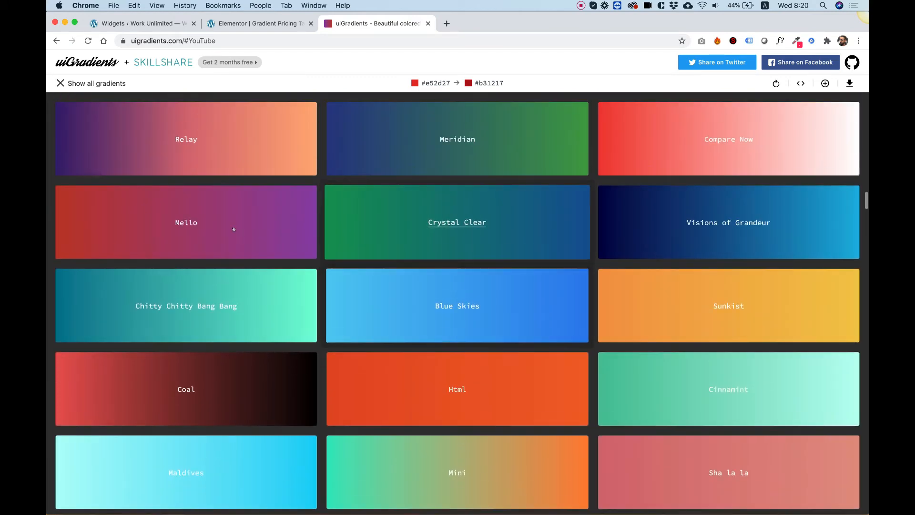
pyautogui.click(234, 228)
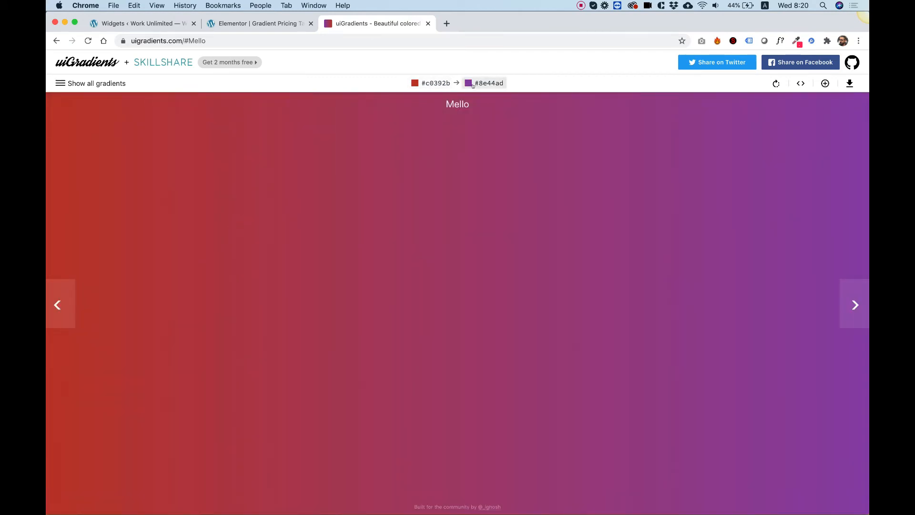
# Step: Return to the Elementor editor and set Price Background Color One to #c0392b
pyautogui.click(237, 27)
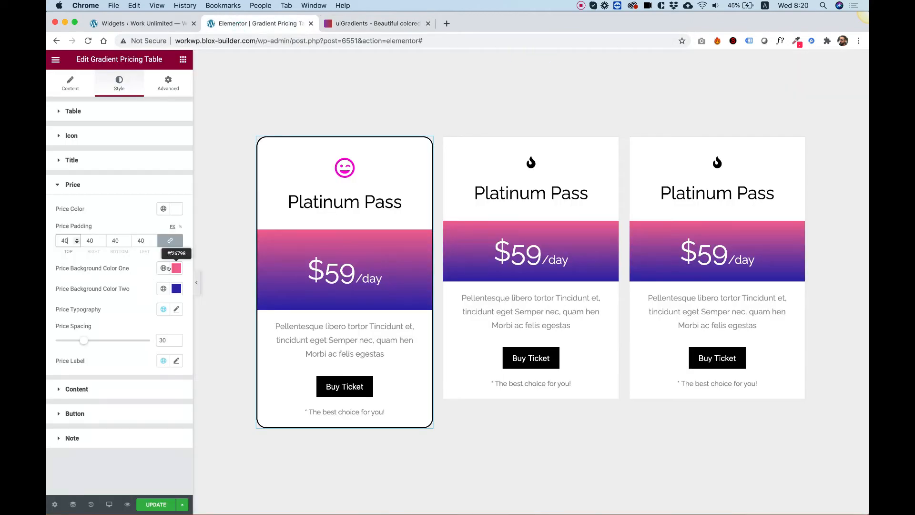
pyautogui.click(170, 268)
pyautogui.write('#c0392b')
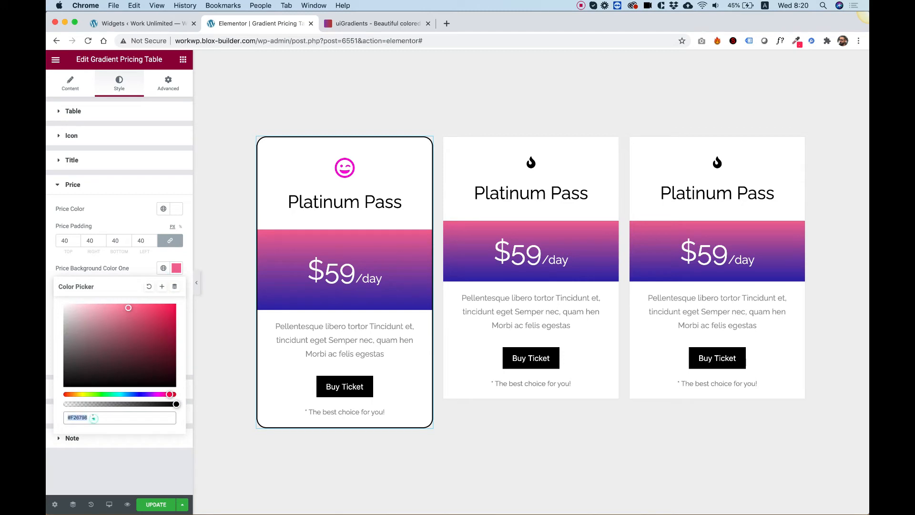
# Step: Copy the Mello gradient's second color, #8e44ad, from uiGradients and apply it as Price Background Color Two in Elementor
pyautogui.click(337, 28)
pyautogui.click(485, 83)
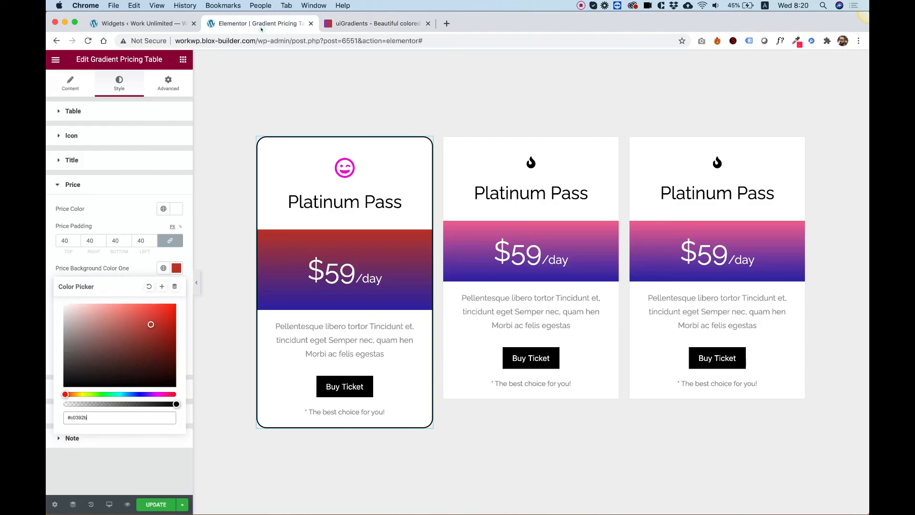
pyautogui.click(257, 23)
pyautogui.click(140, 265)
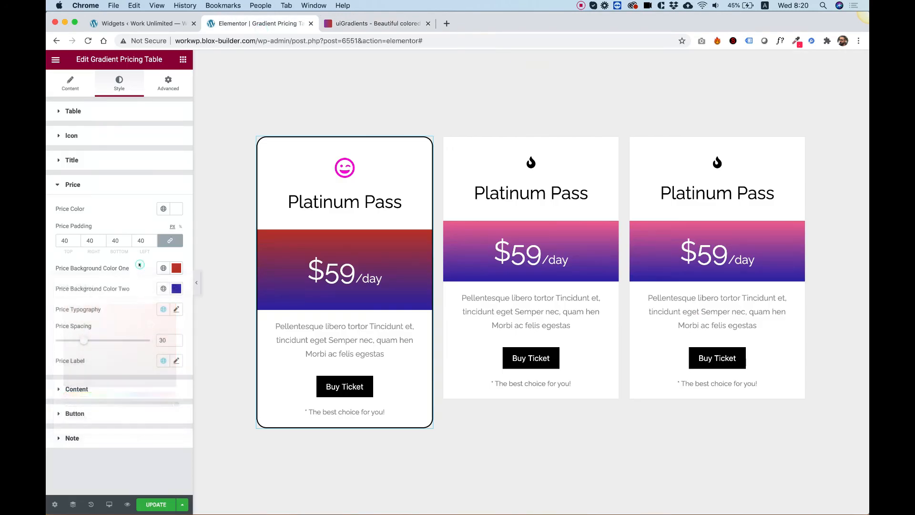
pyautogui.click(176, 288)
pyautogui.click(108, 437)
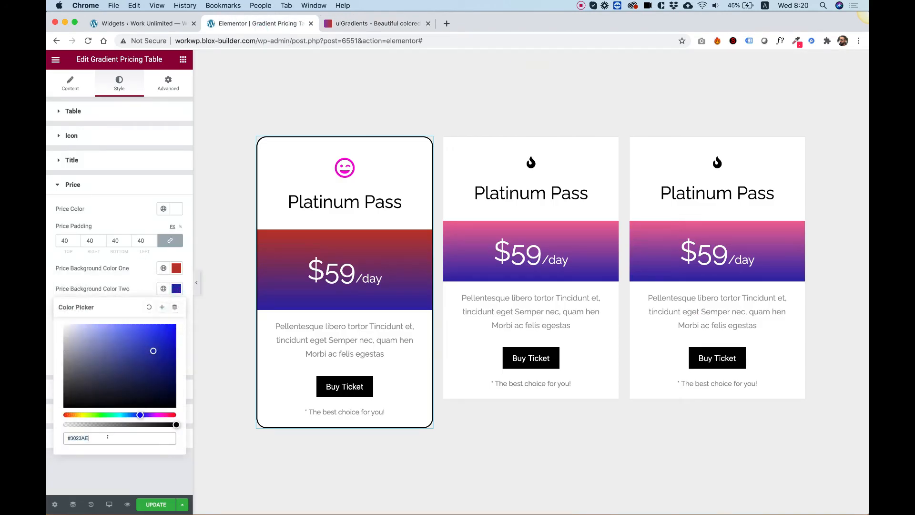
pyautogui.press('super+a')
pyautogui.press('super+v')
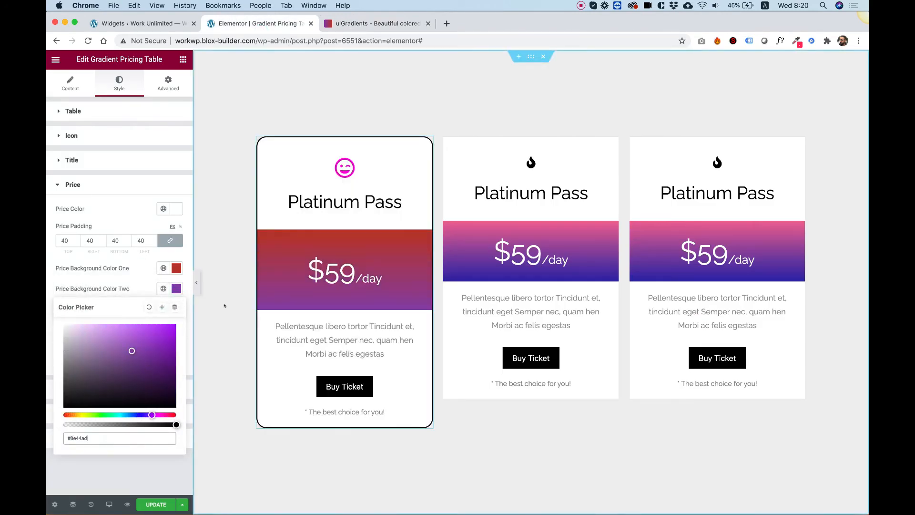
pyautogui.click(110, 219)
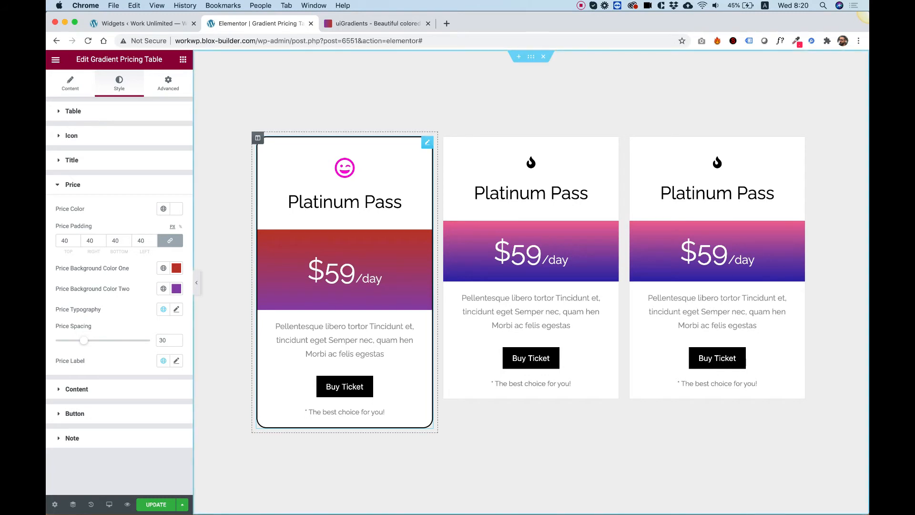
# Step: Set the first pricing table's linked content padding to 30 px on all sides
pyautogui.click(76, 390)
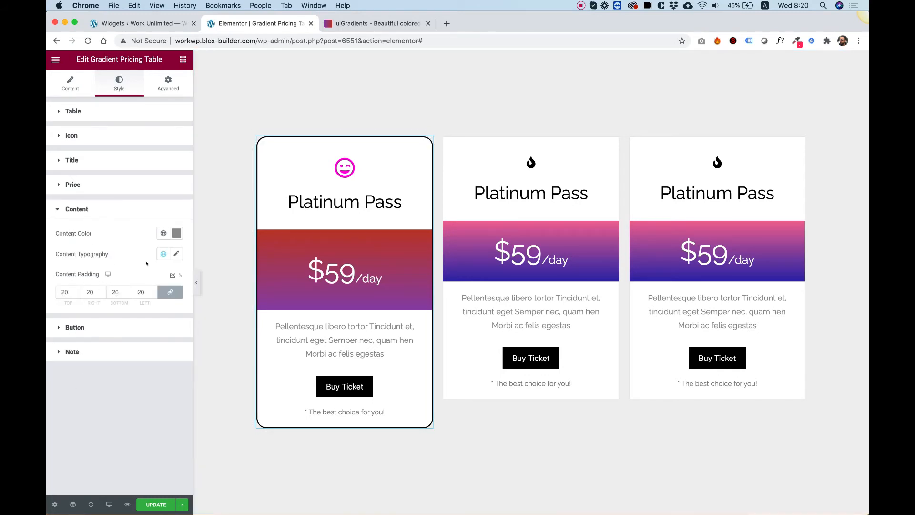
pyautogui.click(66, 292)
pyautogui.press('Up')
pyautogui.press('Up')
pyautogui.press('Up')
pyautogui.press('Up')
pyautogui.press('Up')
pyautogui.press('Up')
pyautogui.press('Up')
pyautogui.press('Up')
pyautogui.press('Up')
pyautogui.press('Up')
pyautogui.press('Up')
pyautogui.press('Up')
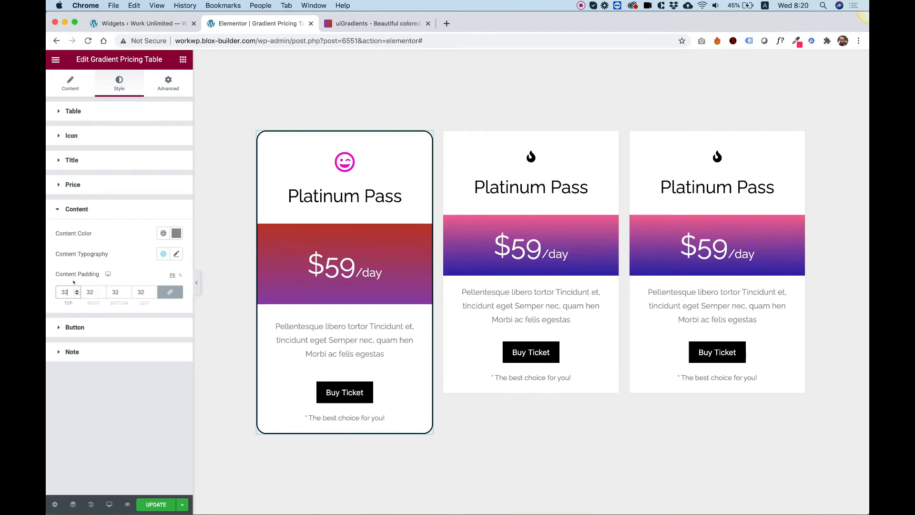
pyautogui.press('Down')
pyautogui.press('Down')
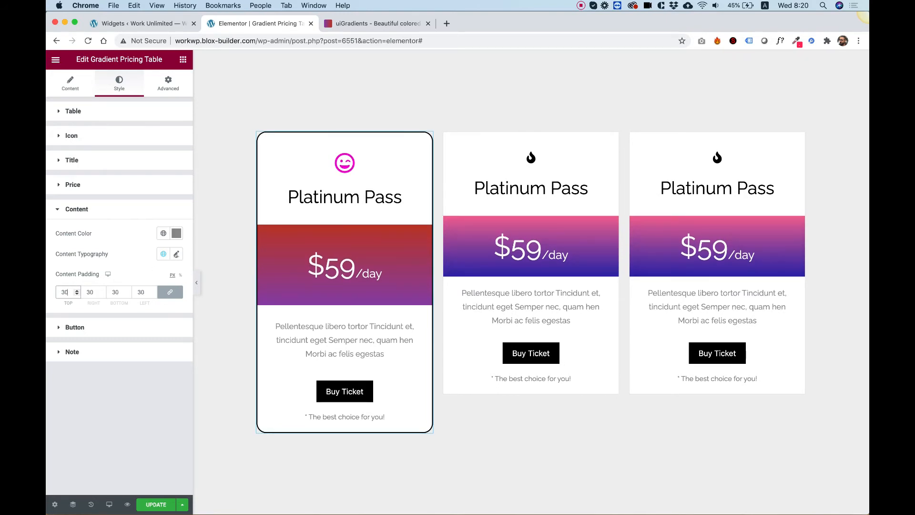
# Step: Set the content typography size of the first pricing table to 14 px
pyautogui.click(175, 254)
pyautogui.click(156, 334)
pyautogui.write('14')
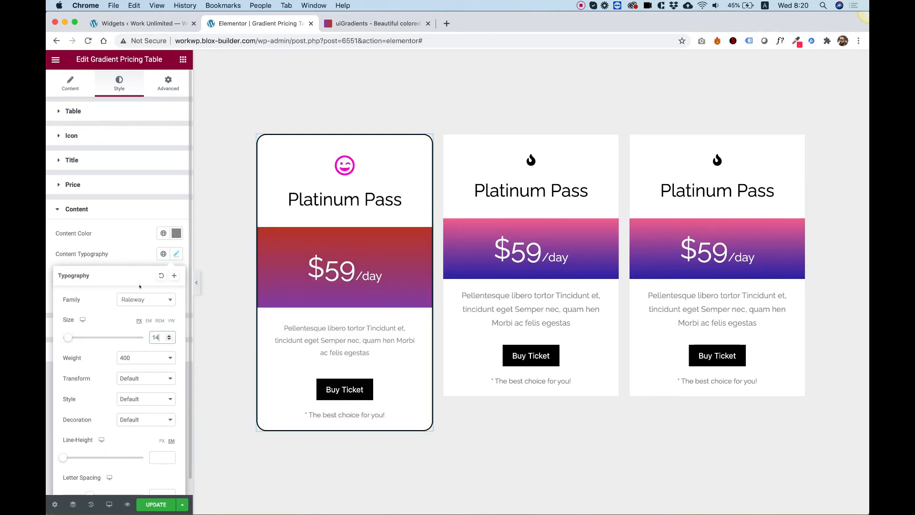
pyautogui.click(127, 254)
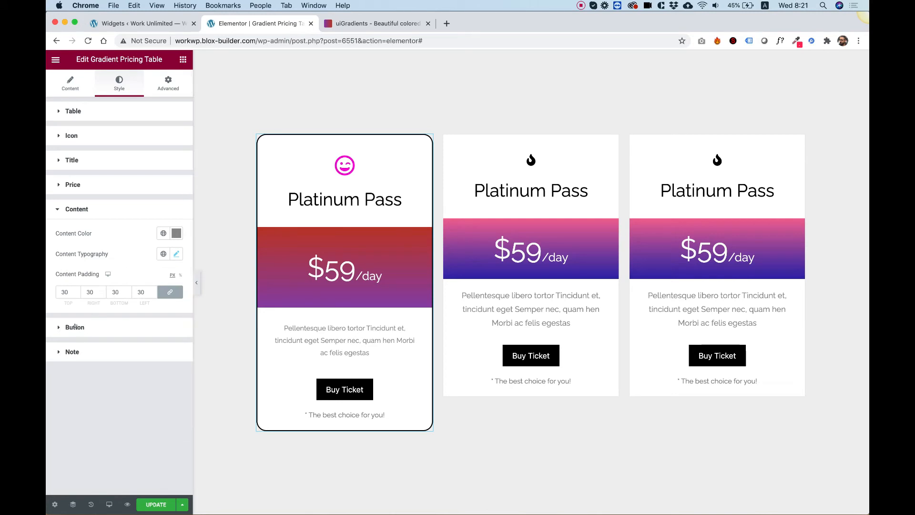
# Step: Set the first table's button radius to 99 and its button background color to the copied purple, #8e44ad
pyautogui.click(74, 327)
pyautogui.scroll(-2, 113, 320)
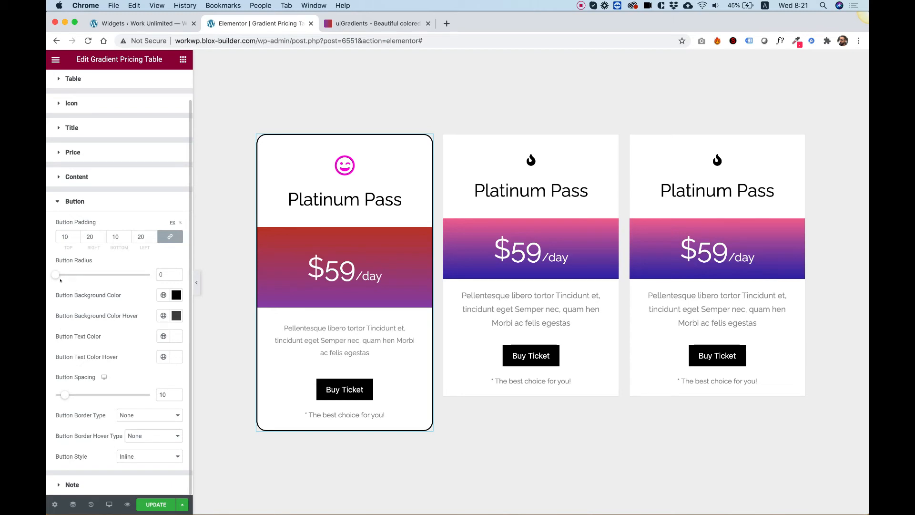
pyautogui.moveTo(55, 275); pyautogui.dragTo(148, 273)
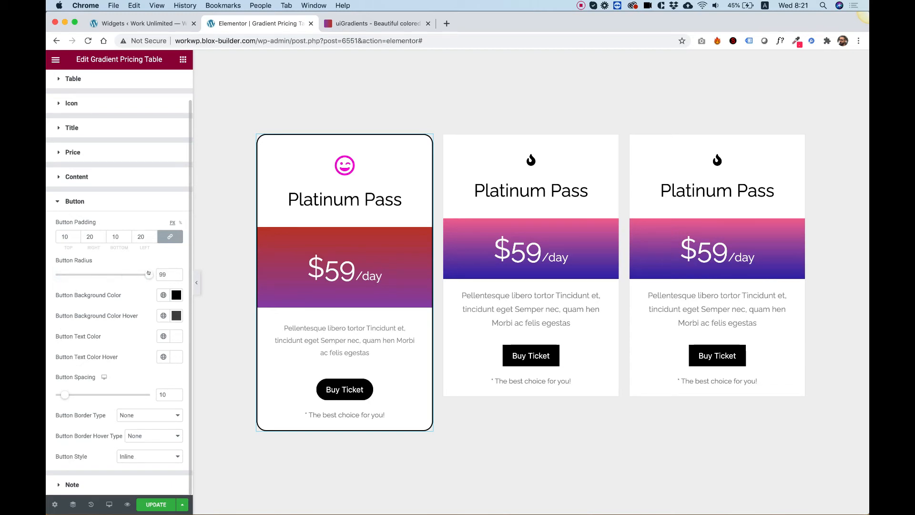
pyautogui.click(176, 295)
pyautogui.tripleClick(122, 443)
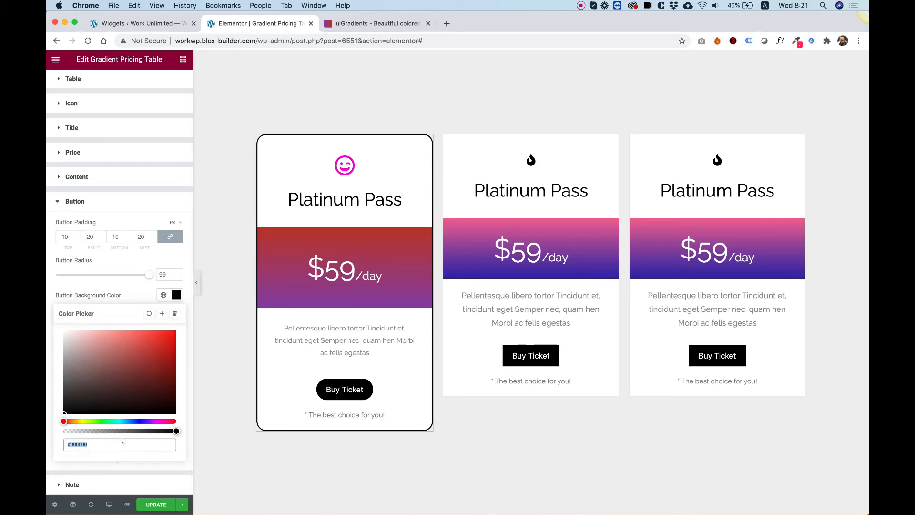
pyautogui.press('super+v')
pyautogui.click(117, 269)
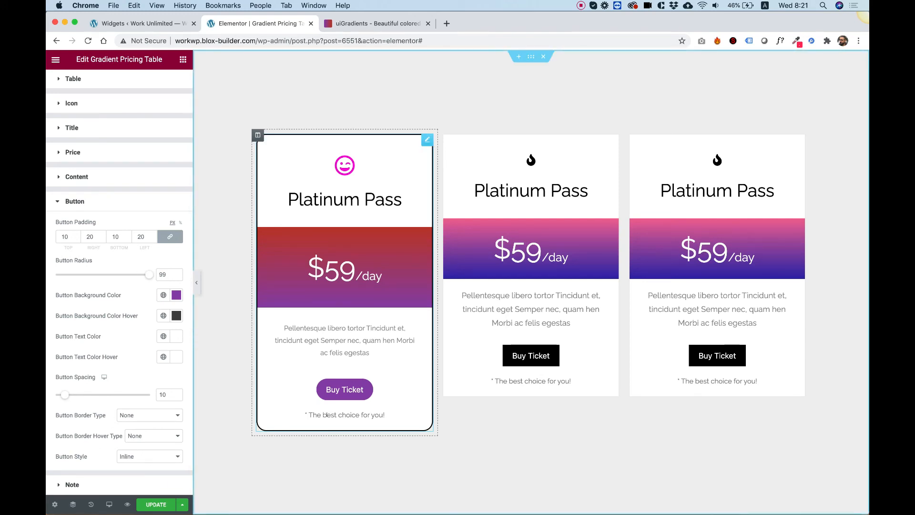
# Step: Set the first pricing table's icon color to the copied purple, #8e44ad
pyautogui.click(91, 478)
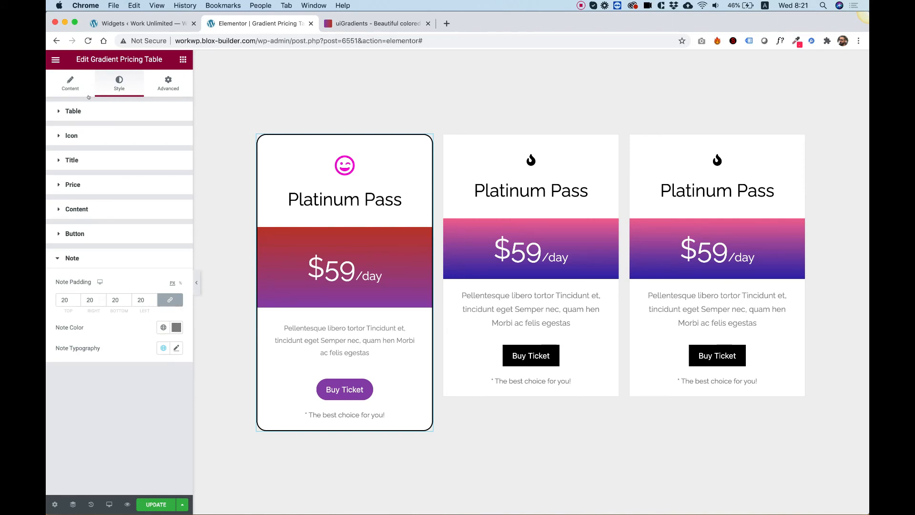
pyautogui.click(85, 139)
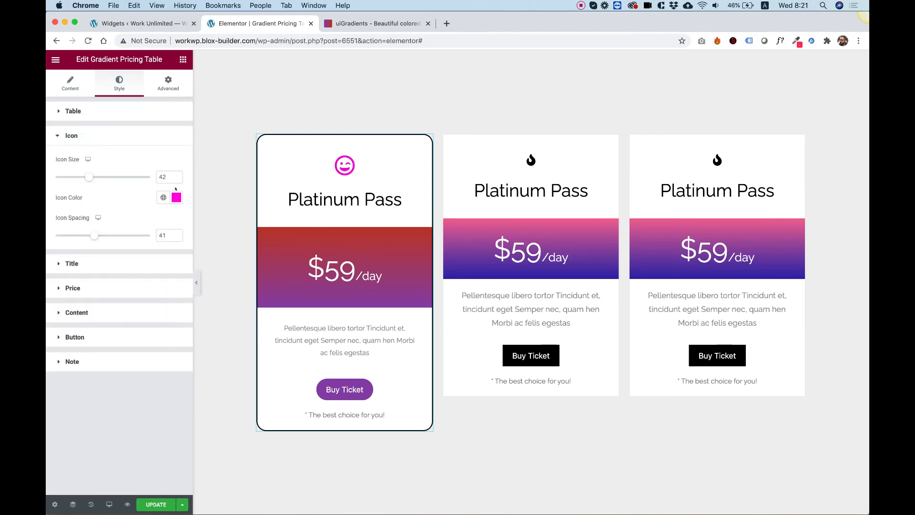
pyautogui.click(177, 197)
pyautogui.press('super+v')
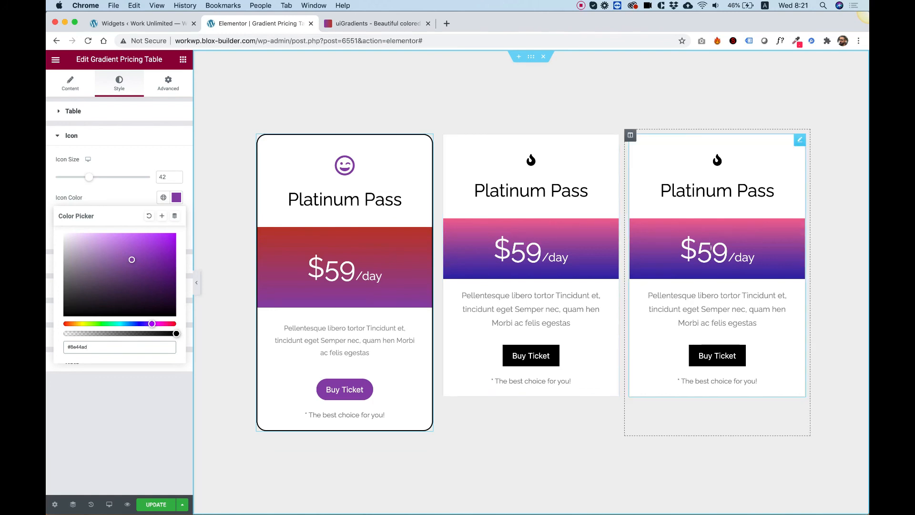
# Step: Copy the first pricing table and paste its style onto the second and third pricing tables
pyautogui.rightClick(331, 231)
pyautogui.click(354, 270)
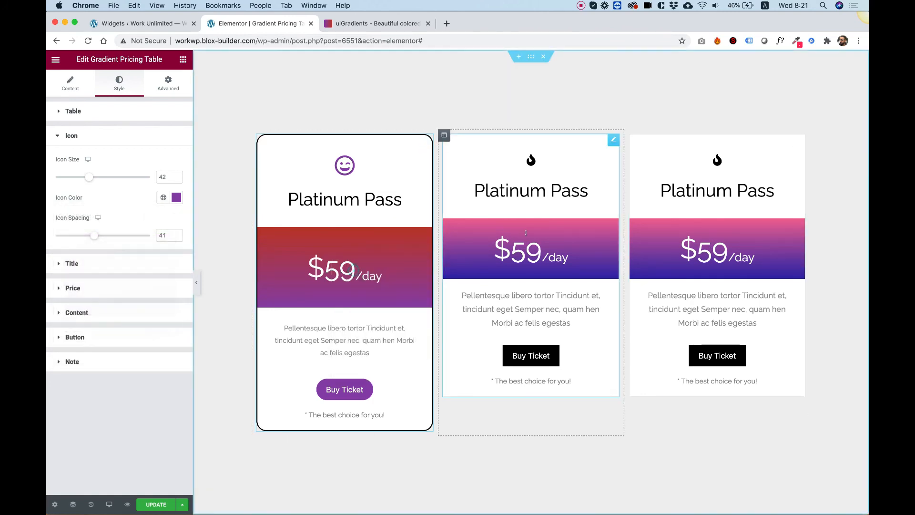
pyautogui.rightClick(525, 233)
pyautogui.click(553, 304)
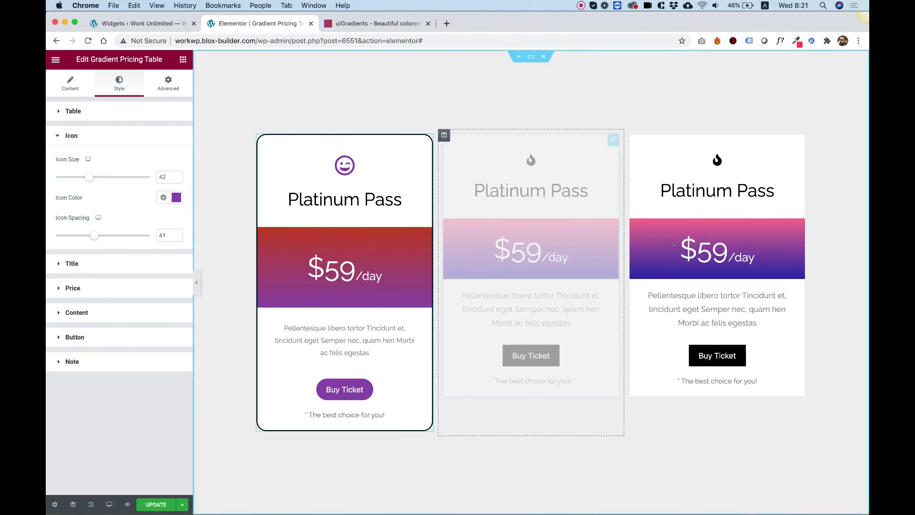
pyautogui.rightClick(638, 232)
pyautogui.click(723, 303)
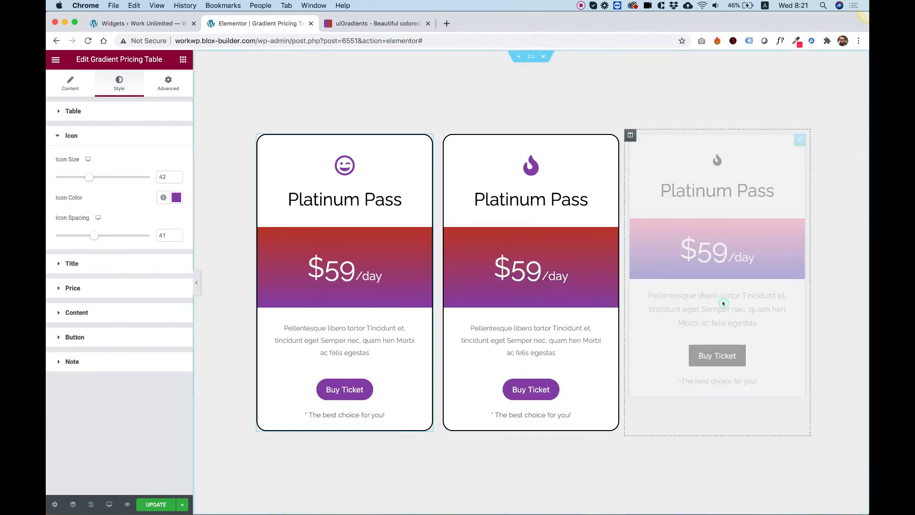